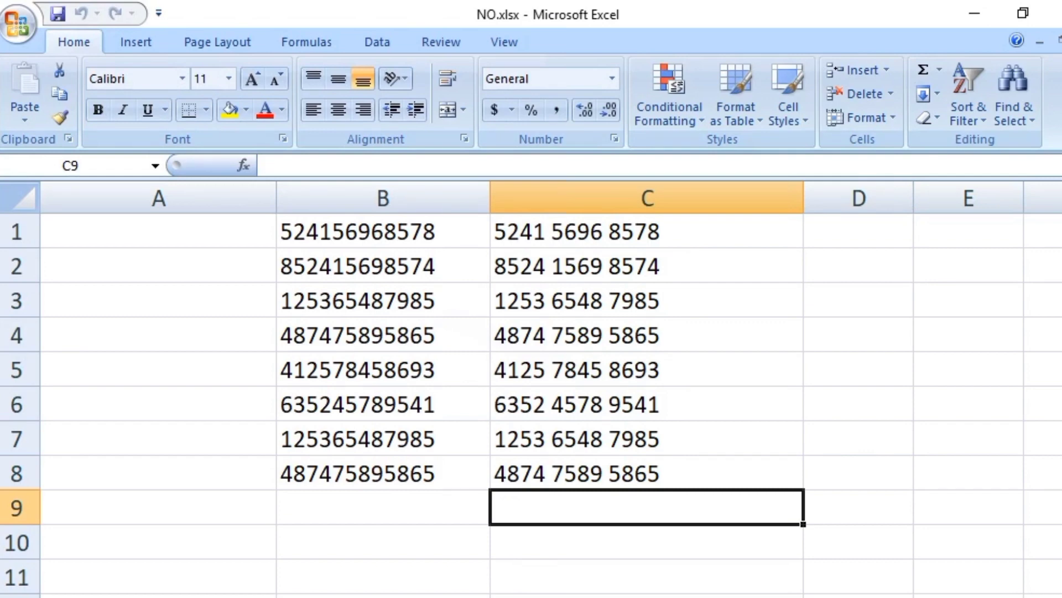
Step: Compare the number formats of B1:B8 and C1:C8, ending with C1:C8 selected
left_click_drag(354, 231, 355, 473)
left_click_drag(575, 232, 575, 473)
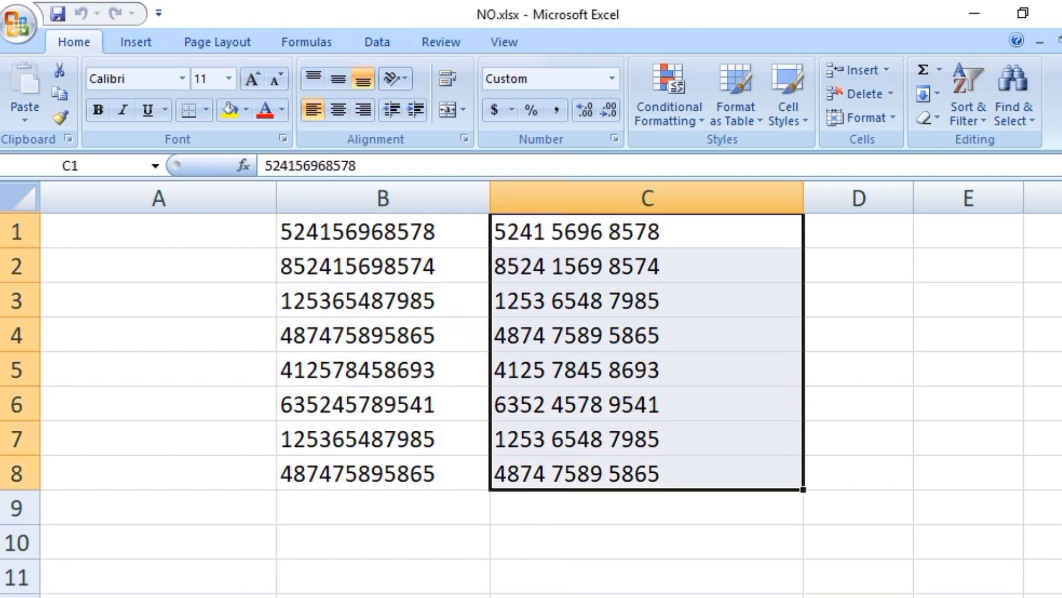
left_click_drag(354, 232, 355, 473)
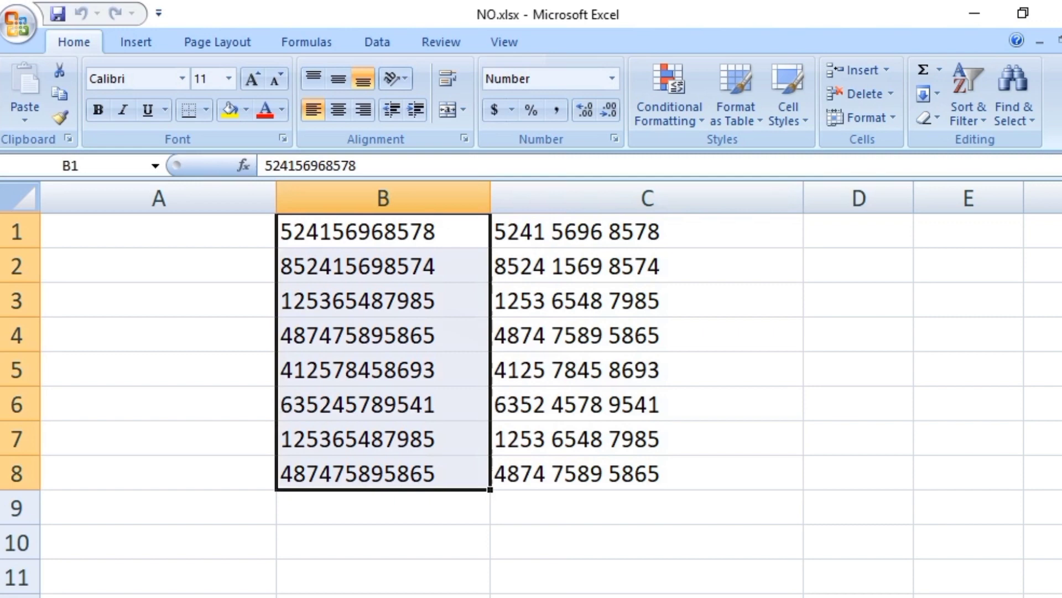
left_click_drag(575, 232, 575, 473)
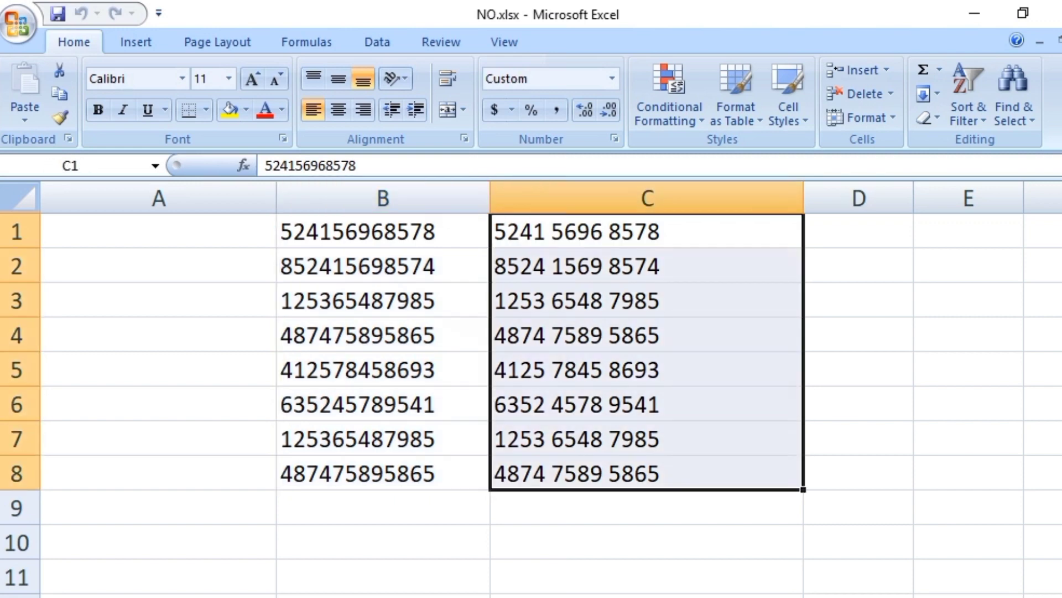
left_click_drag(354, 231, 354, 473)
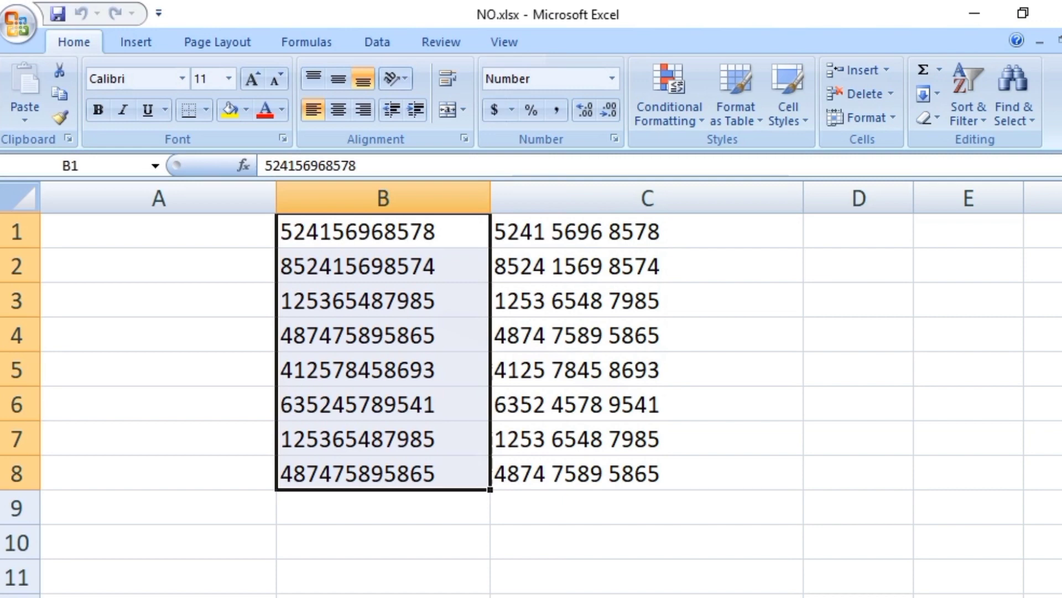
left_click_drag(576, 232, 575, 473)
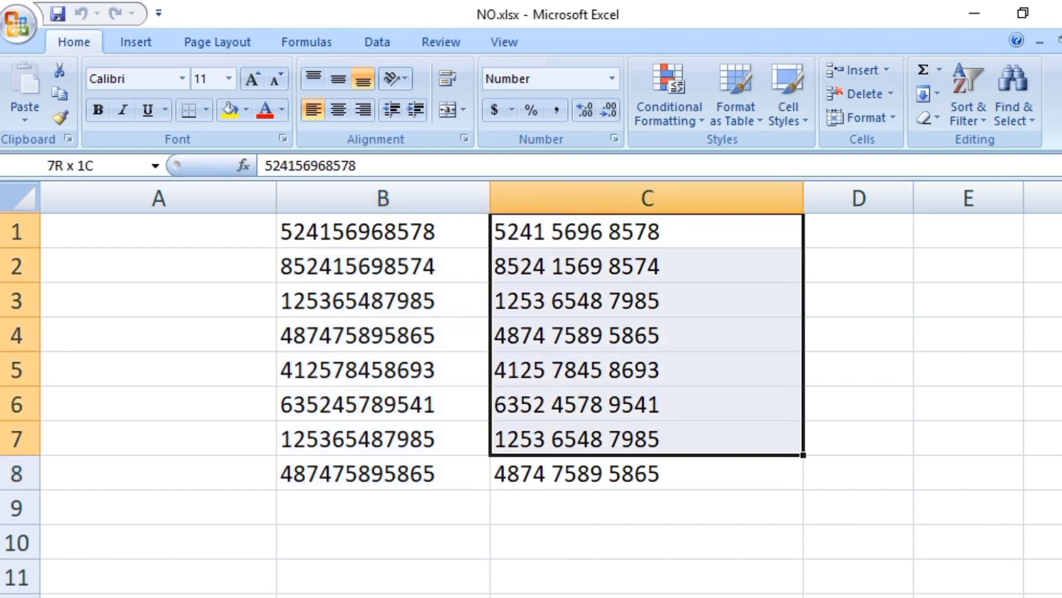
Step: Clear C1:C8, then open Format Cells for B1:B8 and move the dialog off column B
key("Delete")
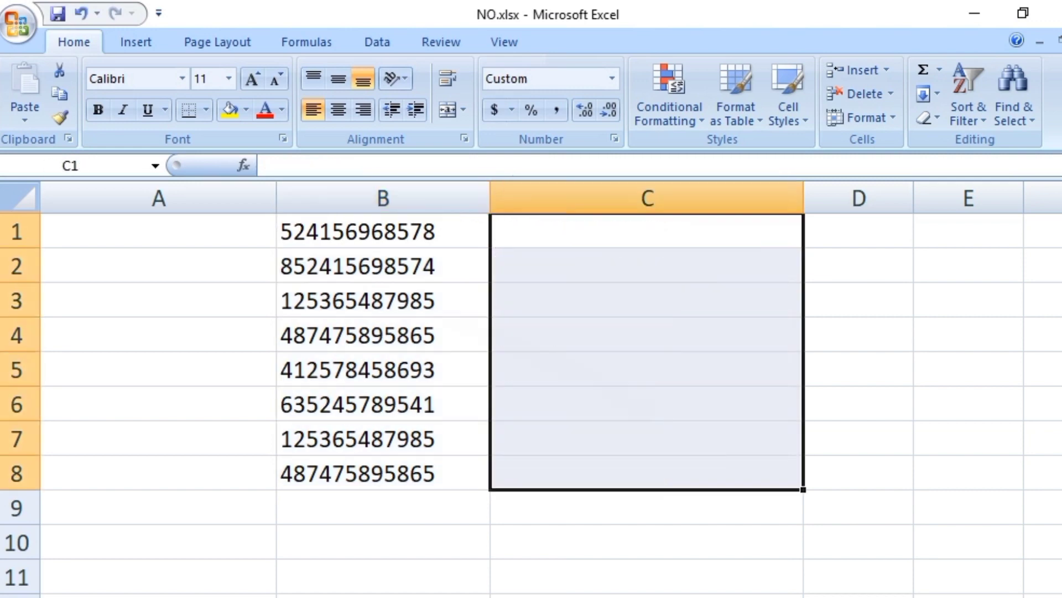
left_click(646, 507)
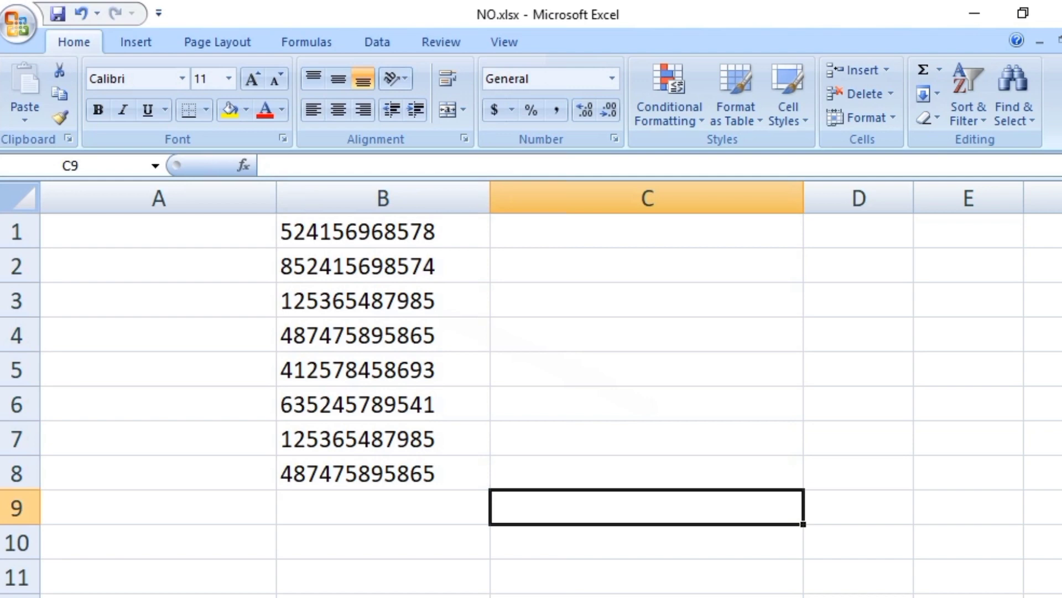
left_click_drag(382, 232, 382, 474)
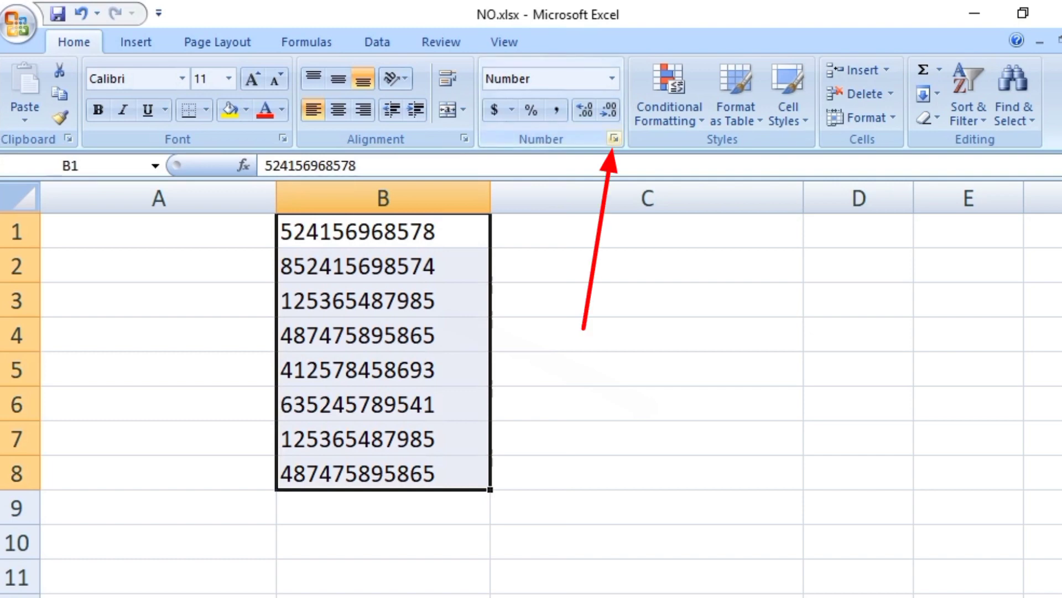
left_click(615, 139)
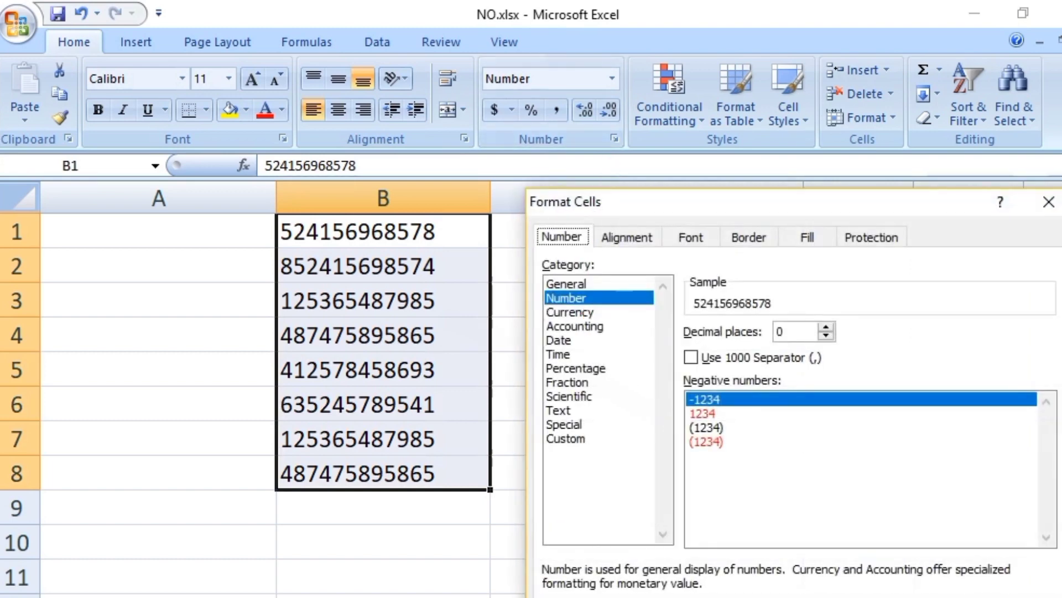
left_click_drag(660, 201, 613, 202)
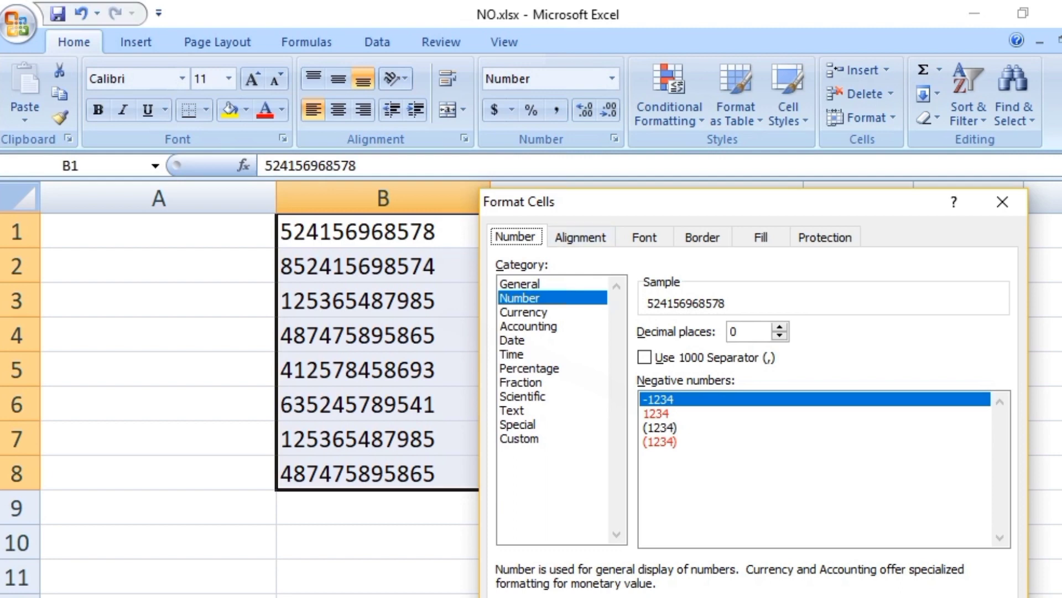
Step: Replace the 0 code with the Custom format #### #### #### and apply it to B1:B8
left_click(519, 439)
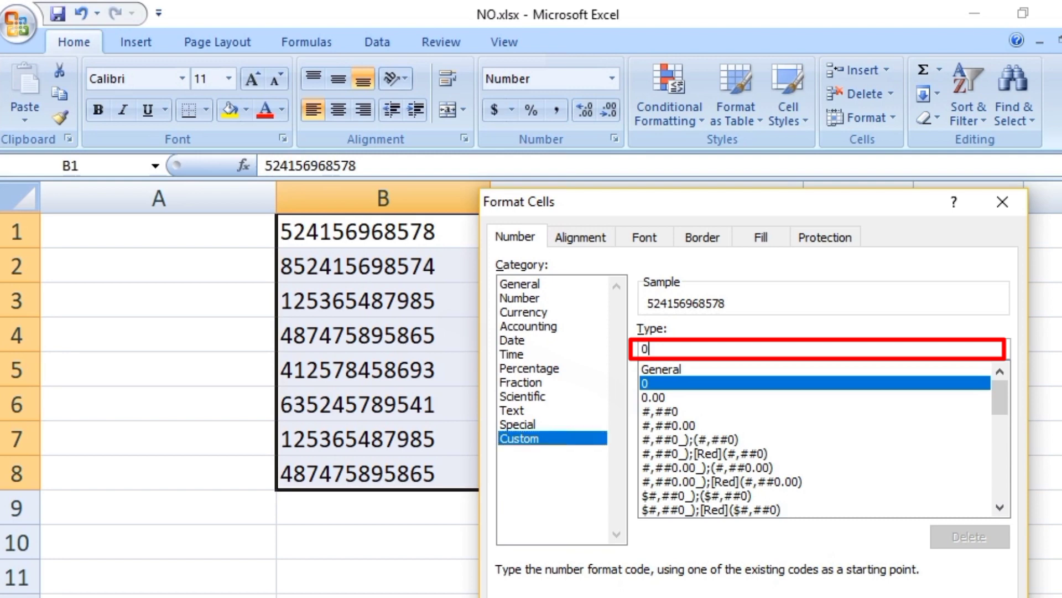
key("BackSpace")
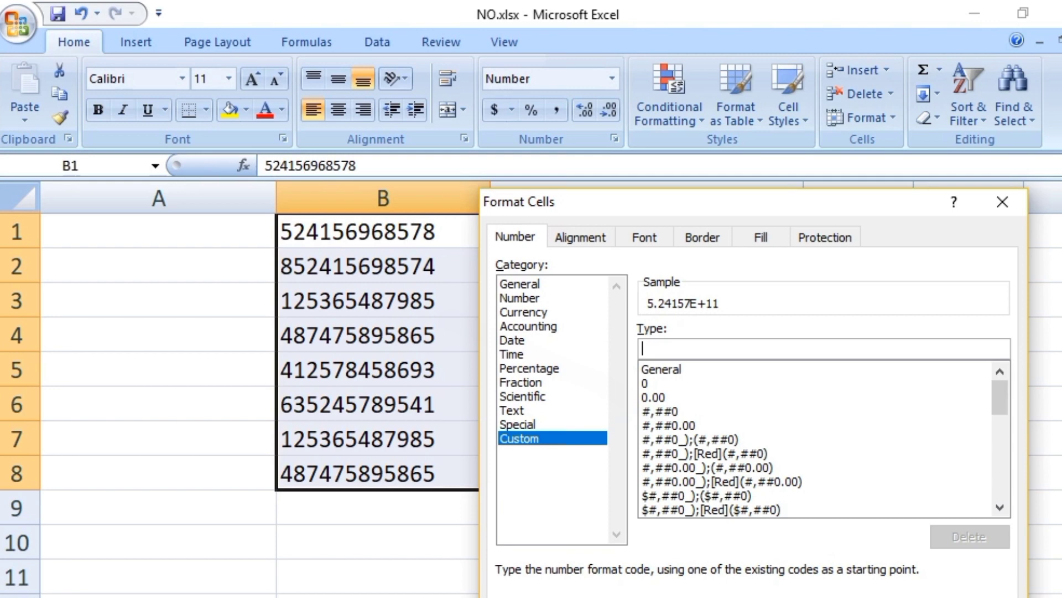
type("####")
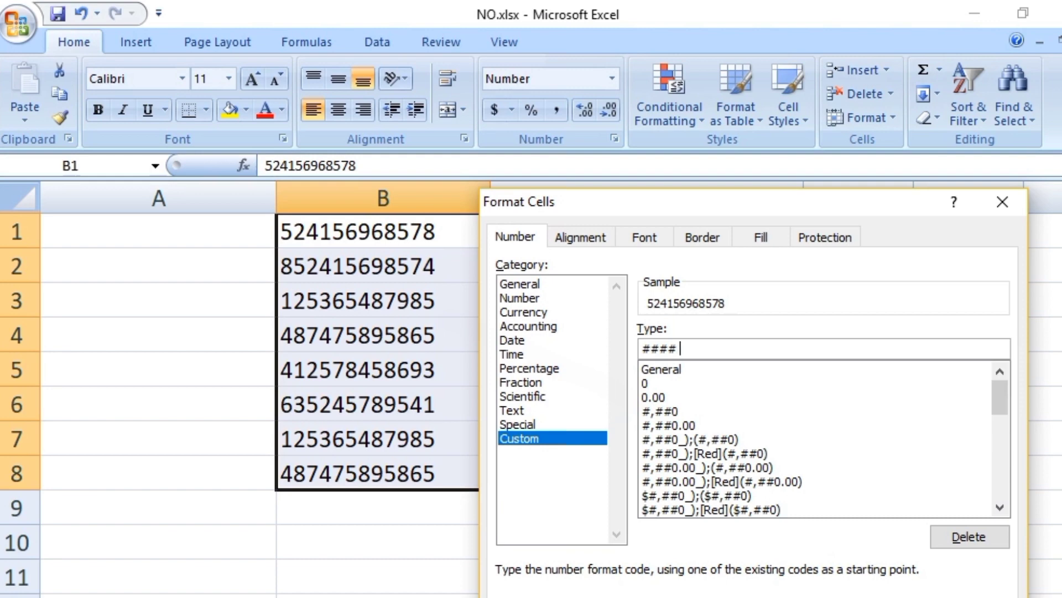
type(" ###")
type("#")
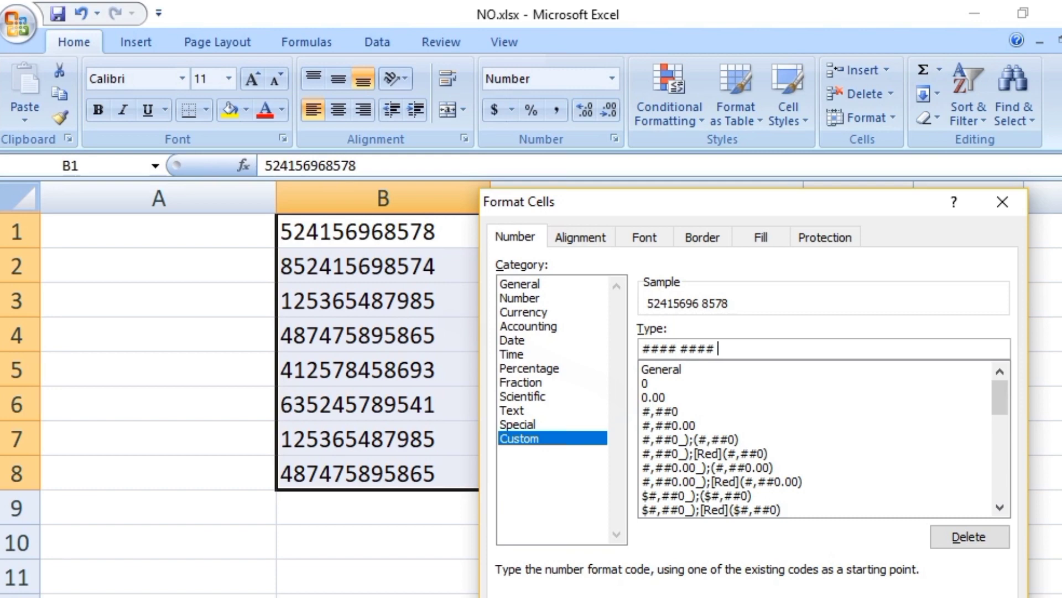
type(" ####")
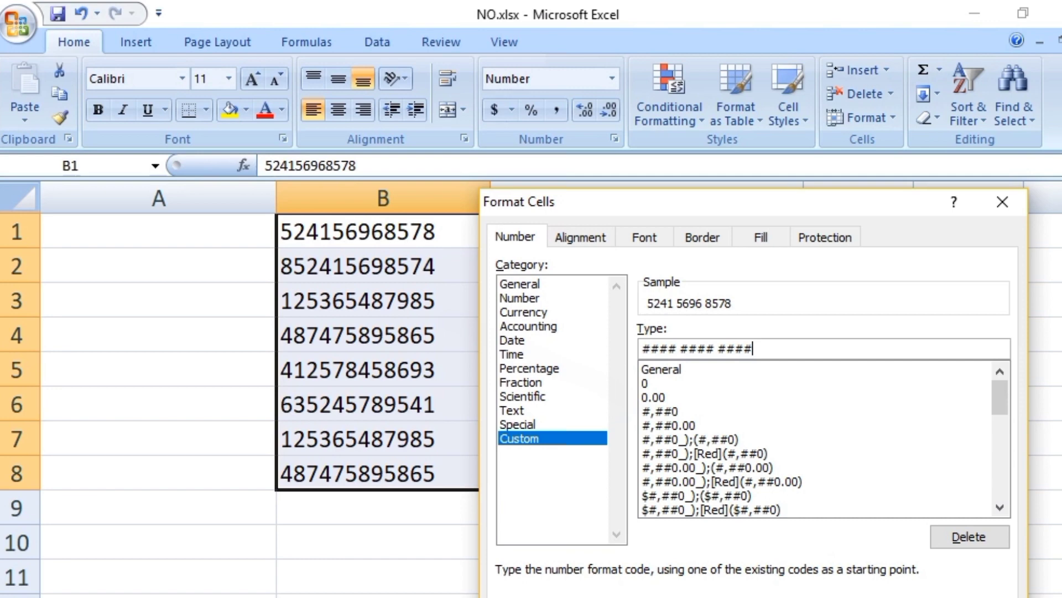
key("Return")
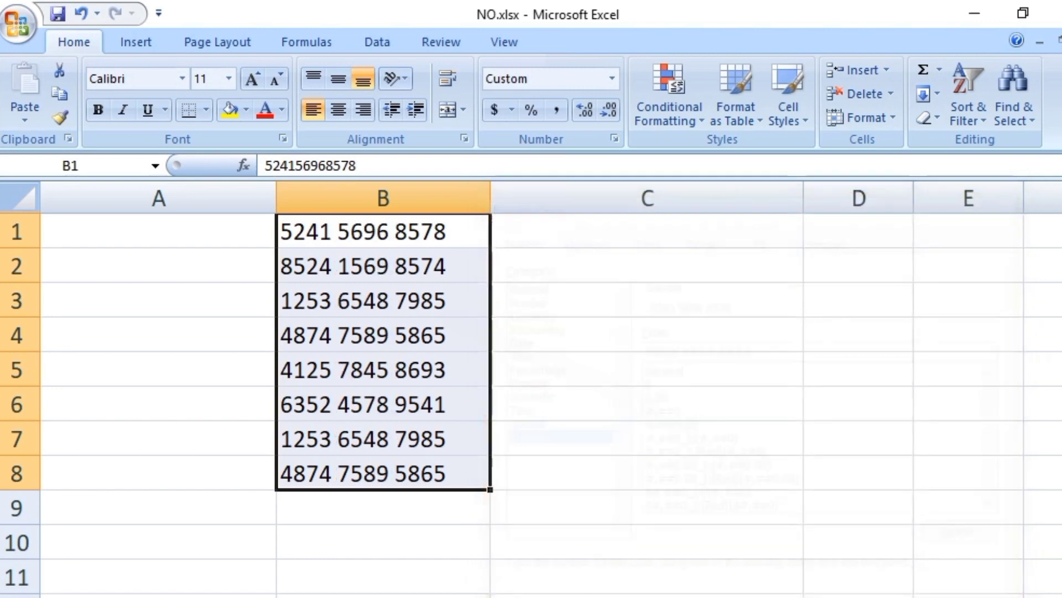
Step: Check the four-digit grouping, then reopen Format Cells for B1:B8
left_click(646, 596)
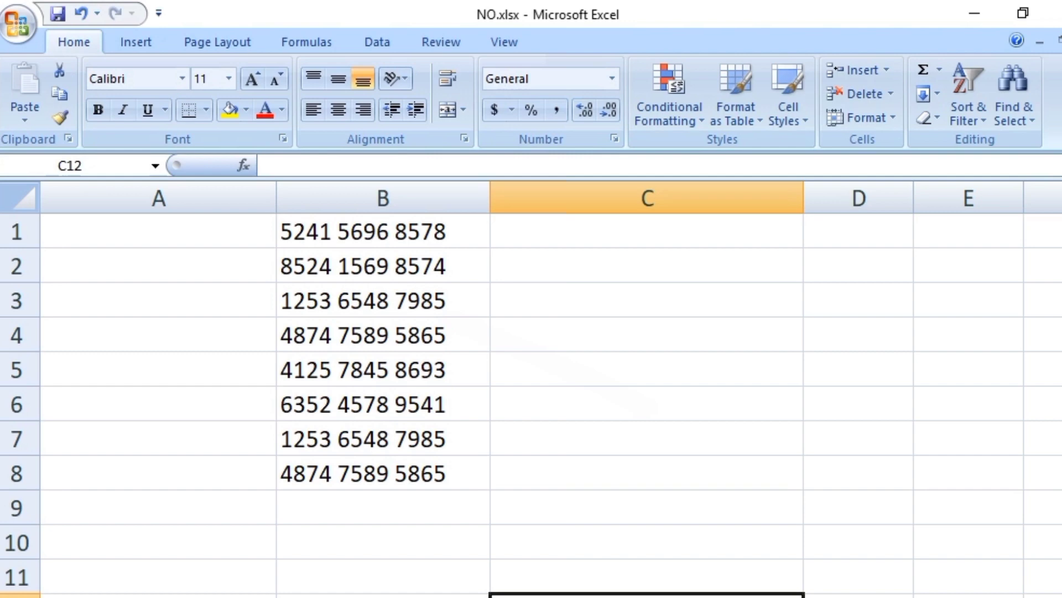
left_click_drag(360, 231, 359, 474)
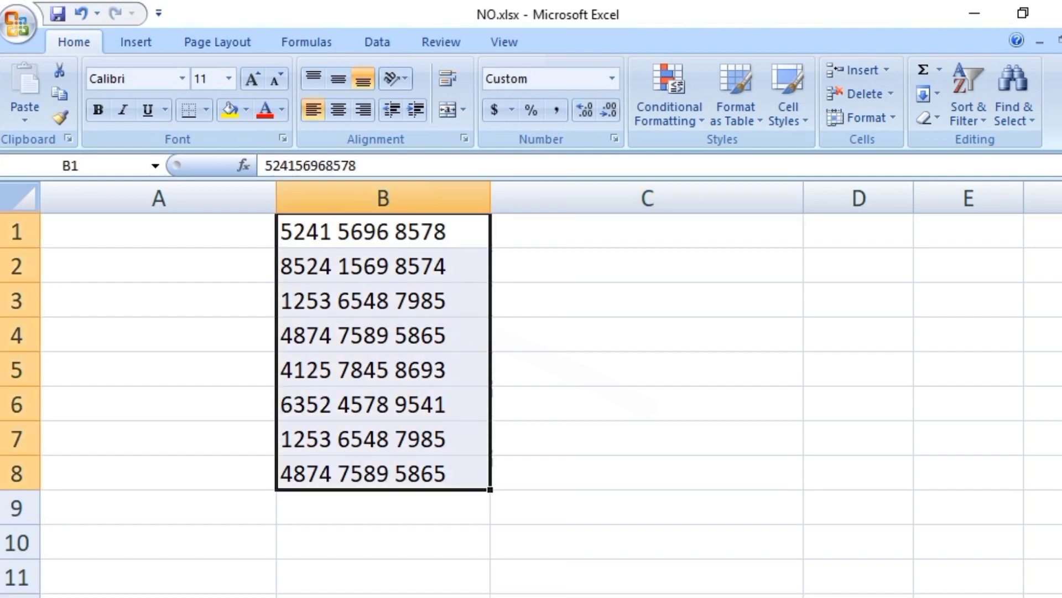
left_click(614, 139)
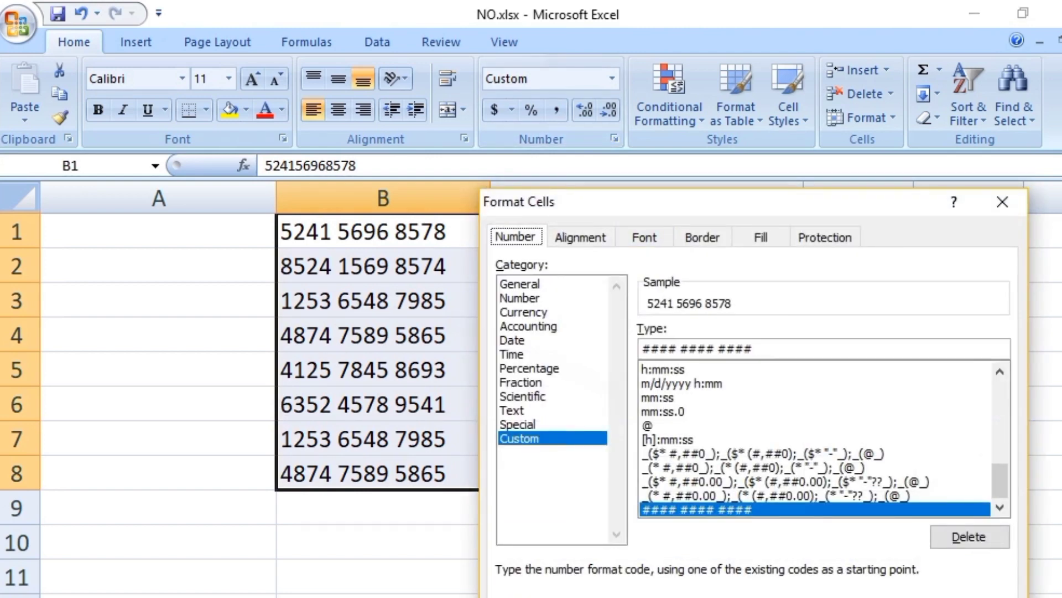
Step: Erase the #### #### #### code and begin typing ### ### ### ### as the custom format
left_click(774, 349)
key("BackSpace")
key("BackSpace")
key("BackSpace")
key("BackSpace")
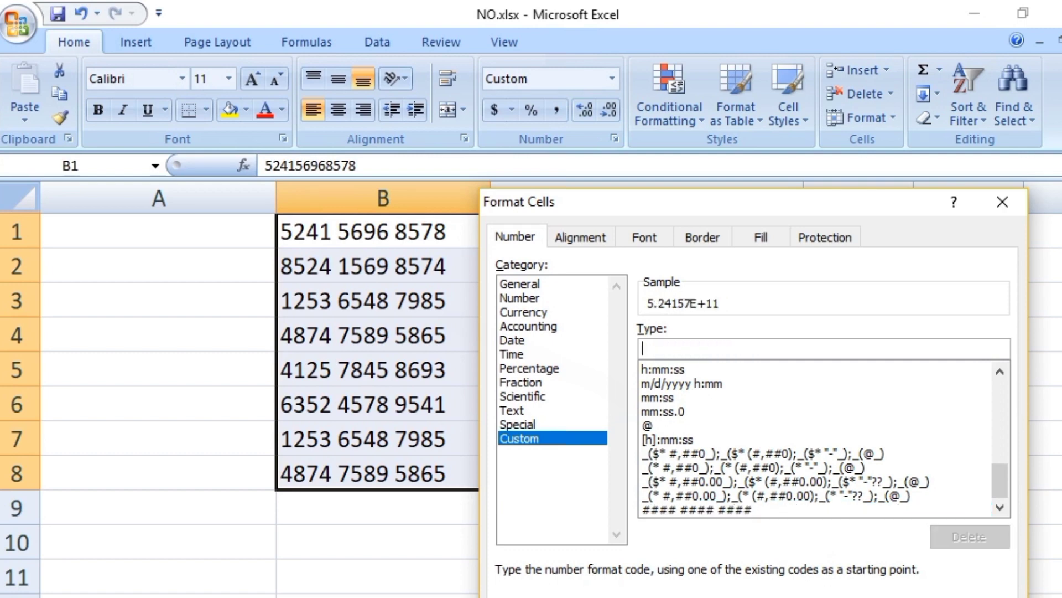
type("###")
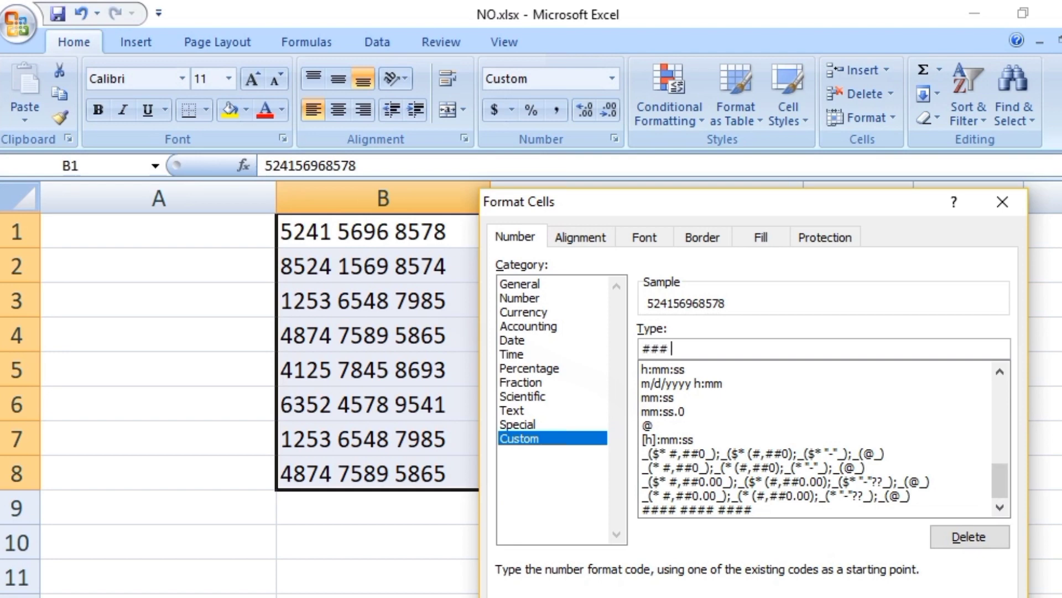
type(" ###")
type(" ##")
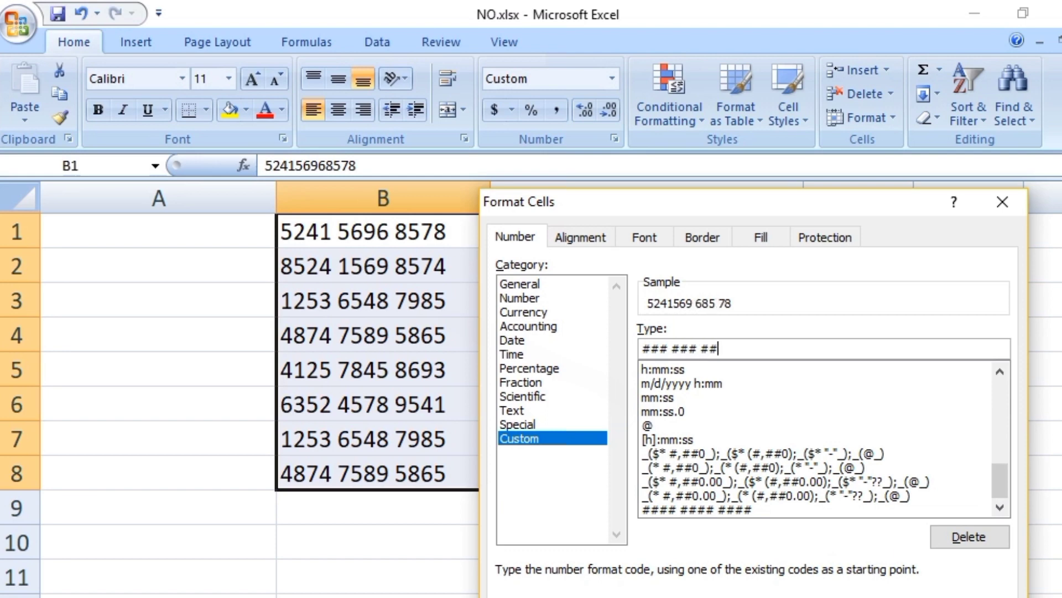
type("# ###")
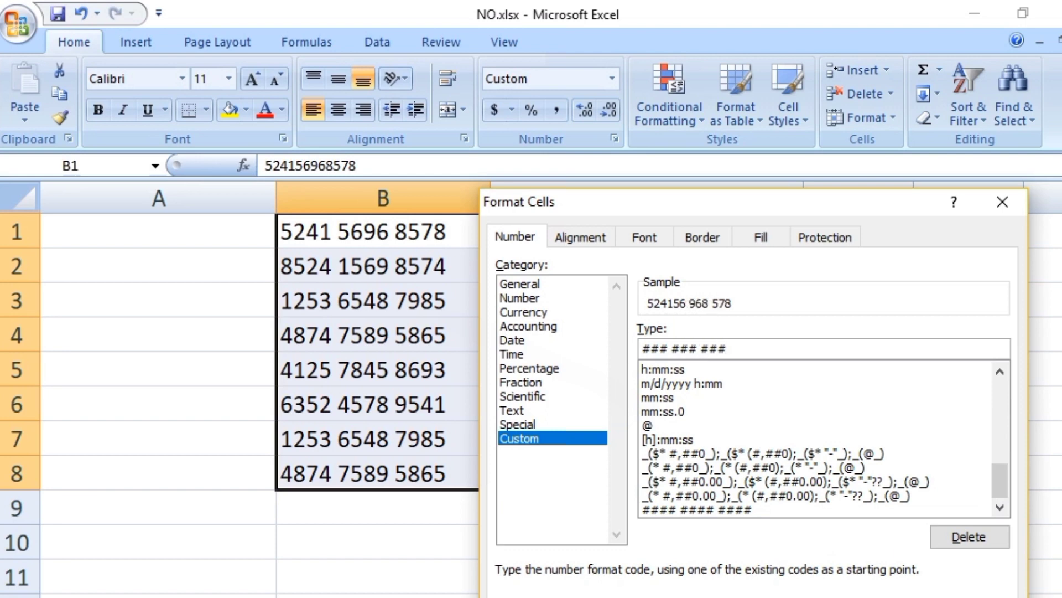
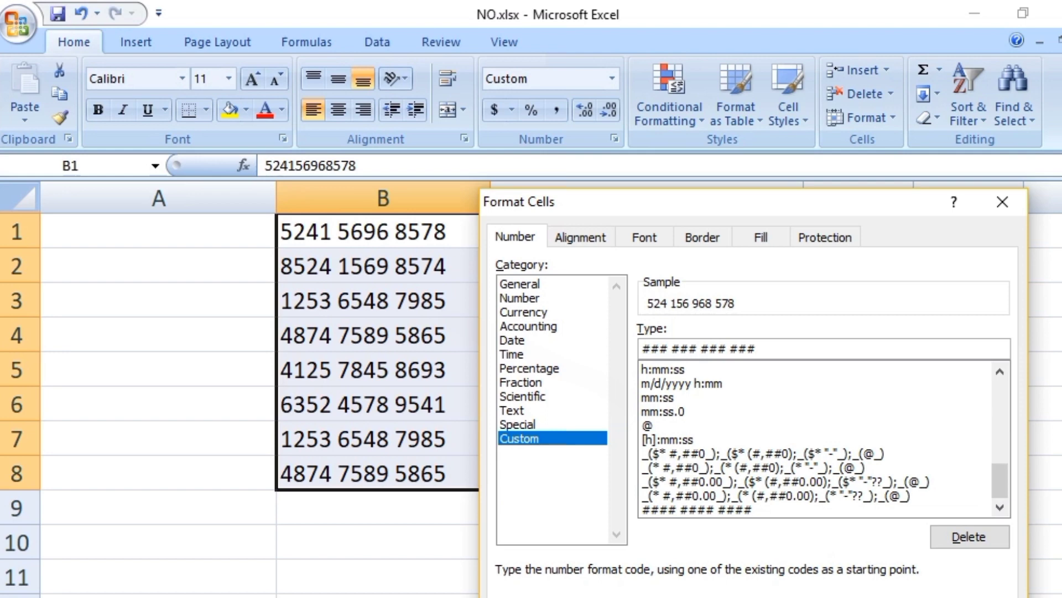
Step: Apply the ### ### ### ### custom format to B1:B8, check the result, then reselect B1:B8
key("Return")
left_click(646, 473)
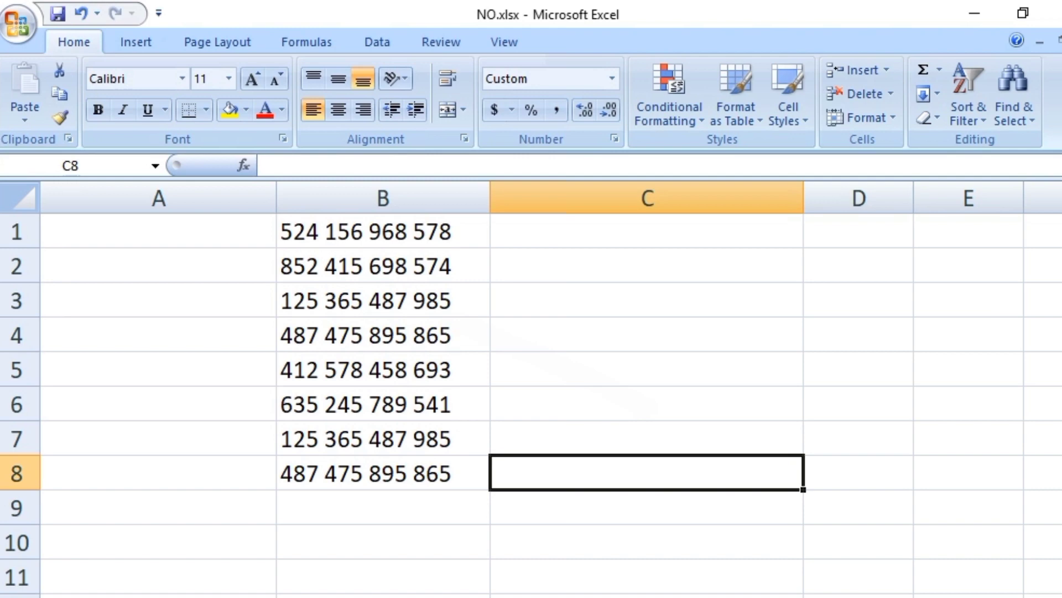
left_click_drag(381, 231, 382, 473)
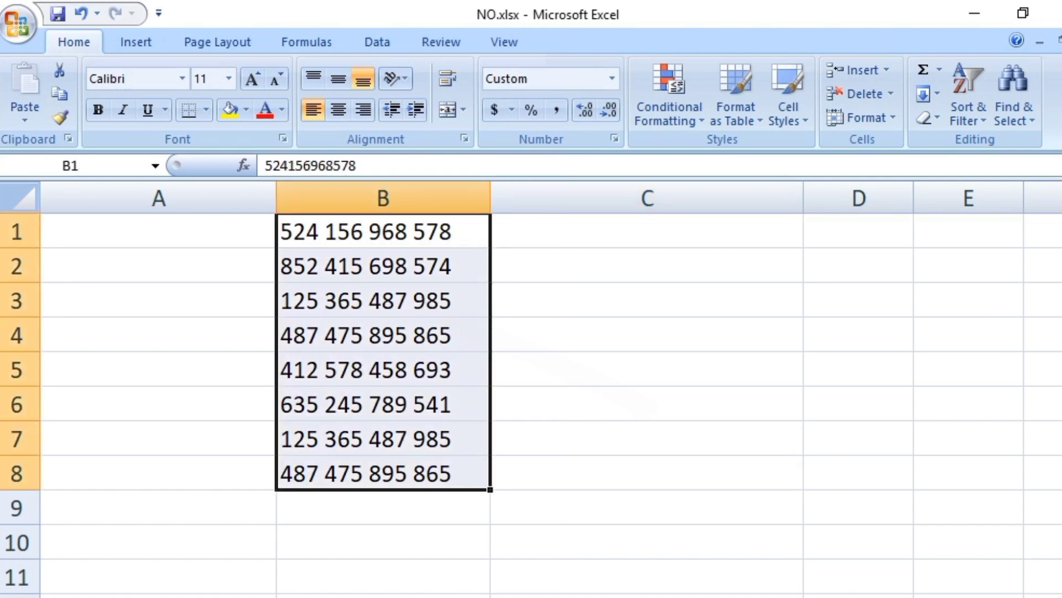
Step: Delete the ### ### ### ### custom number format in Format Cells
left_click(614, 139)
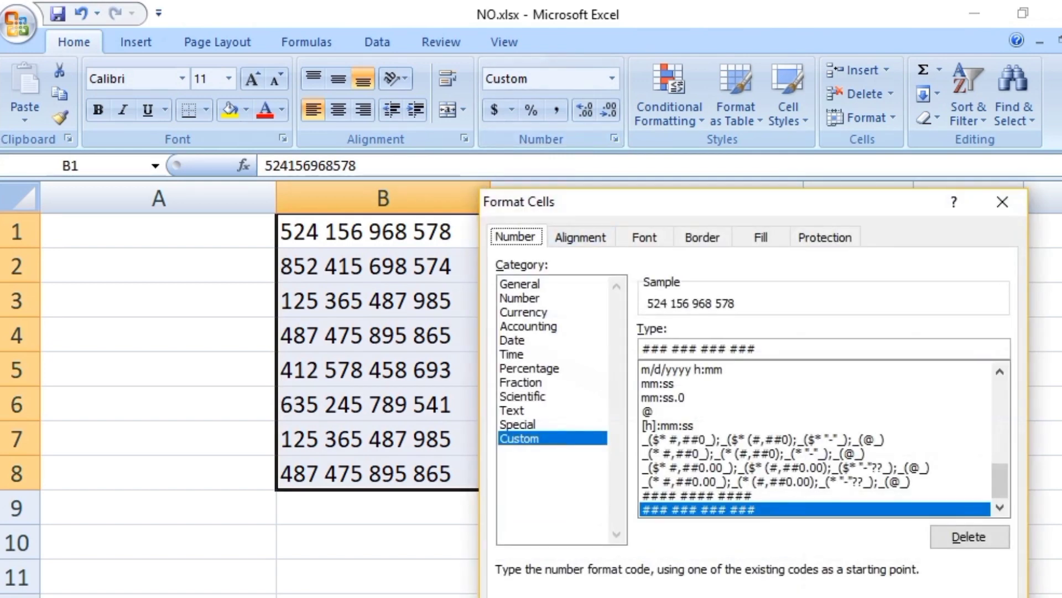
left_click(969, 536)
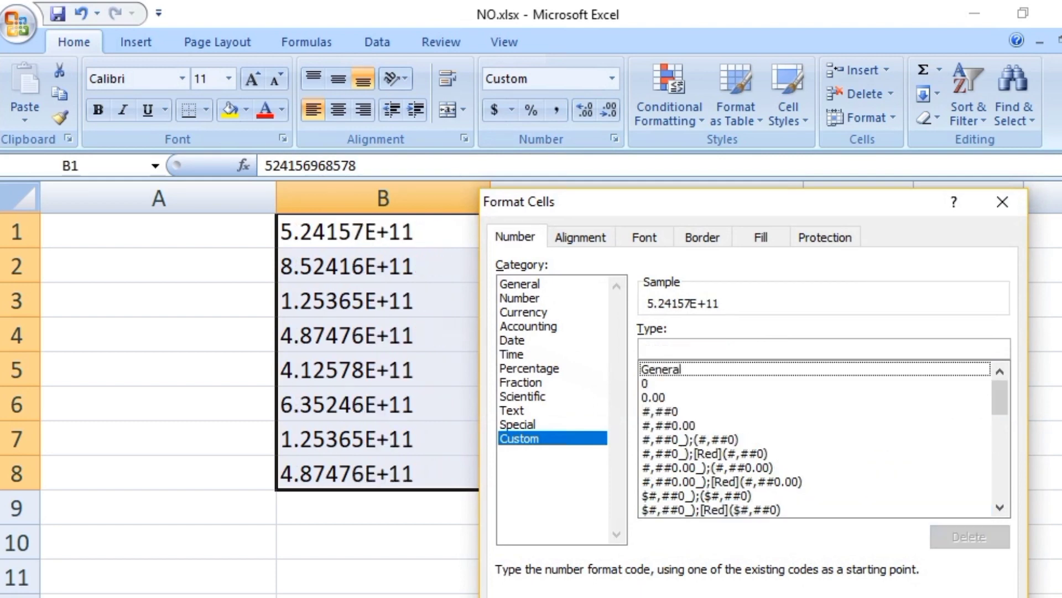
key("Return")
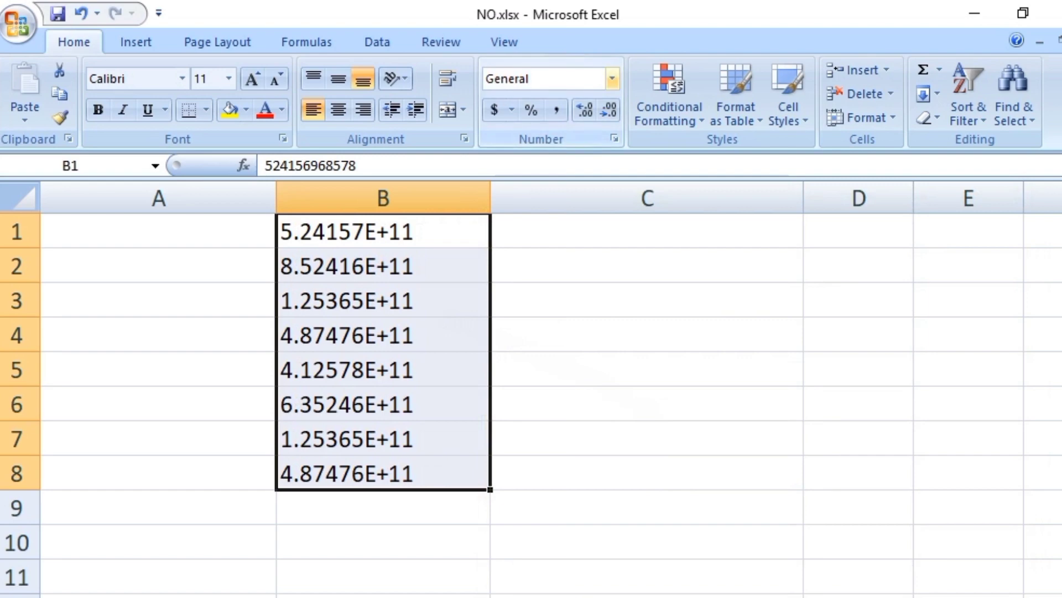
Step: Set column B to the Number format with zero decimal places
left_click(612, 80)
left_click(545, 162)
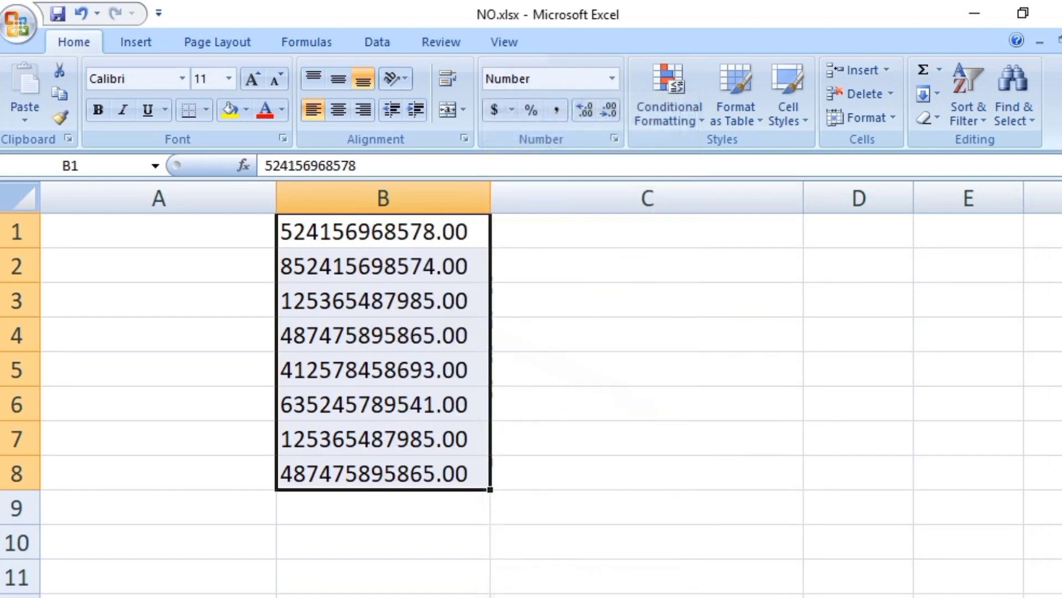
left_click(608, 109)
left_click(608, 109)
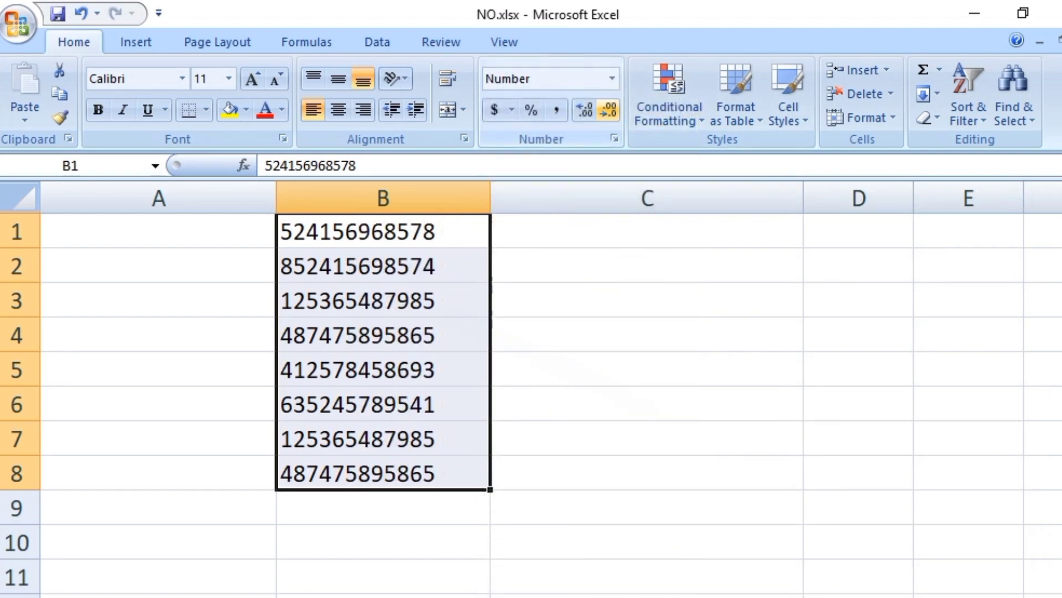
left_click(646, 335)
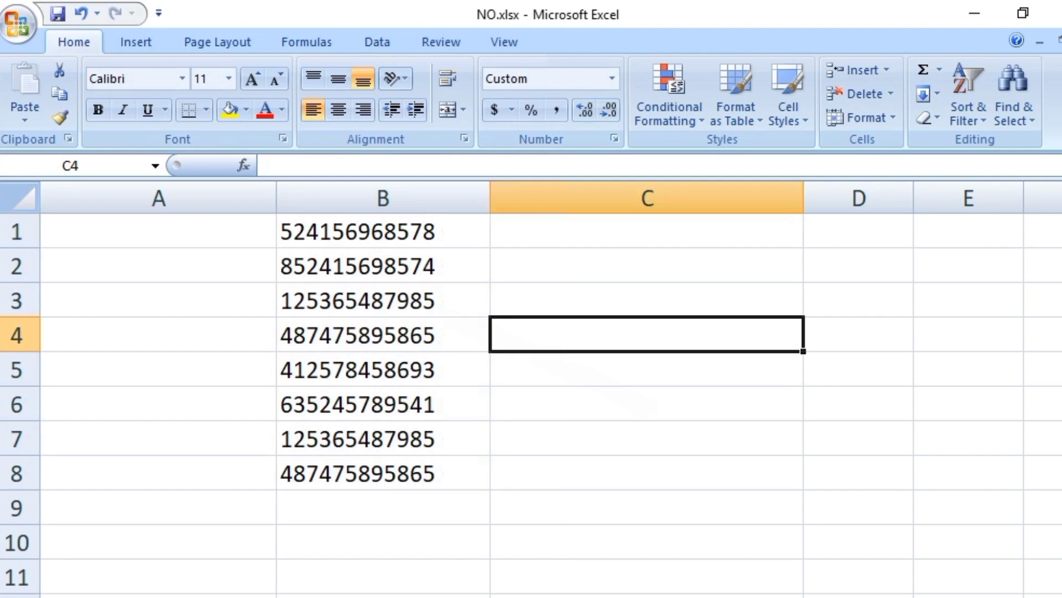